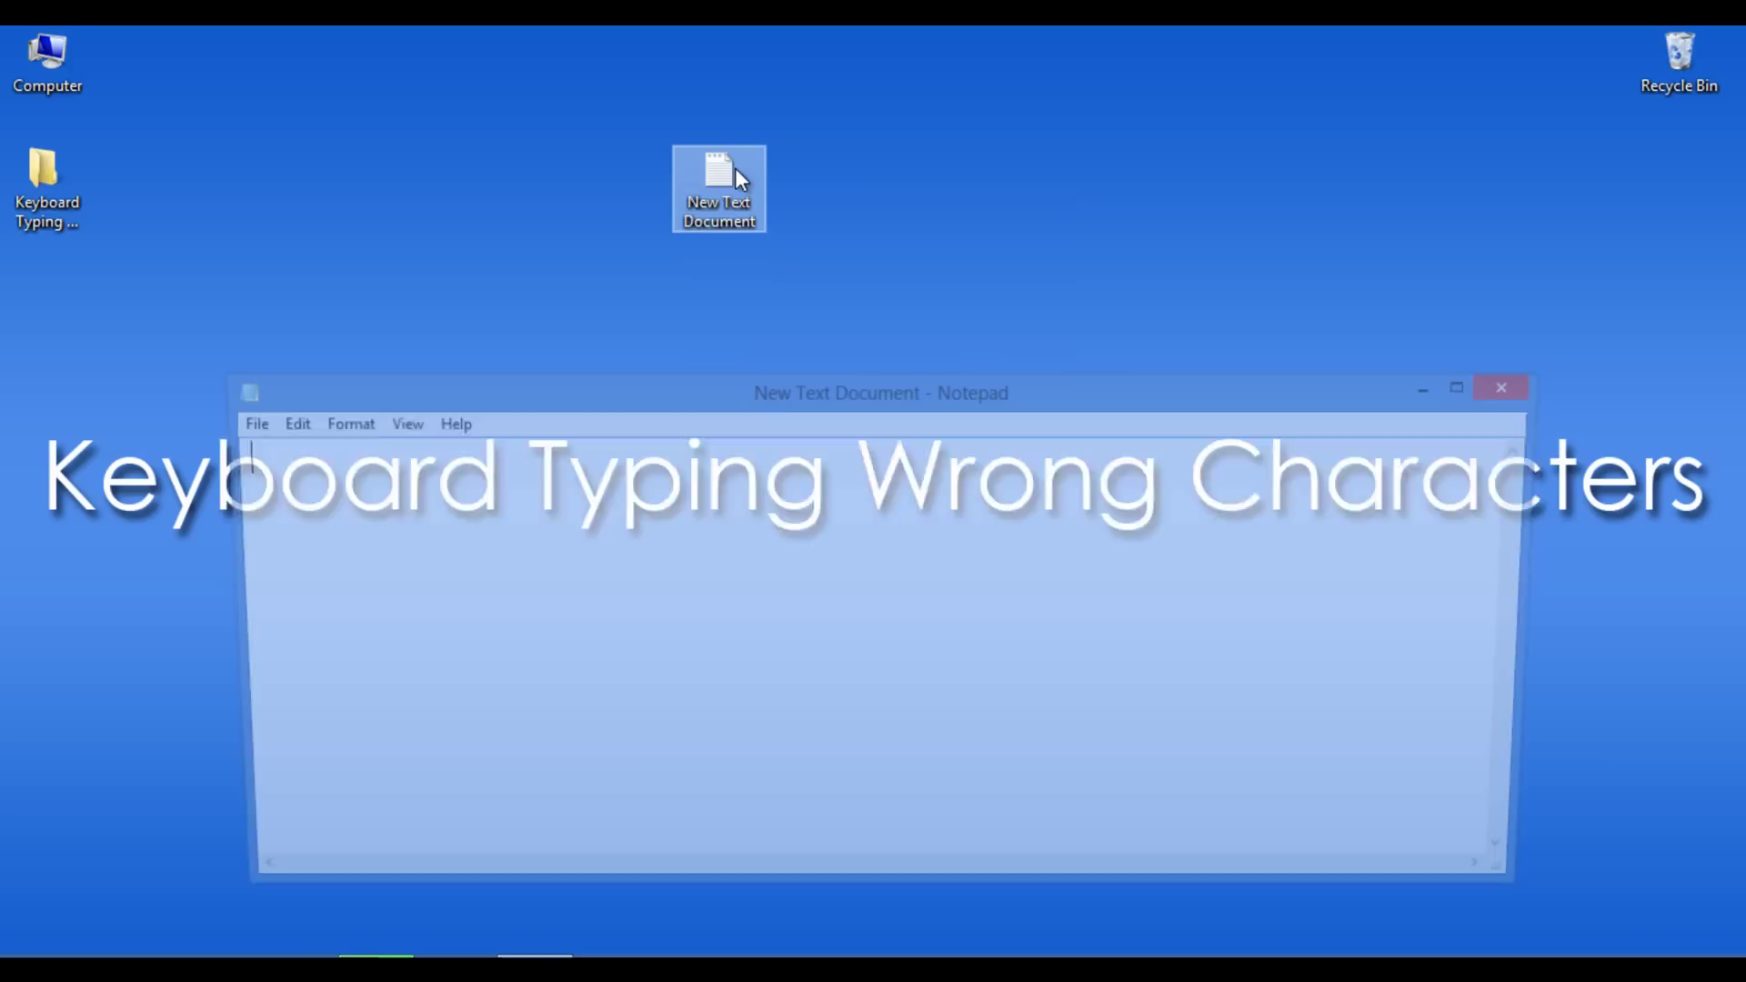
Step: Reposition Notepad and move to a fresh line after the wrongly typed quote and pound symbols
drag(661, 386, 617, 235)
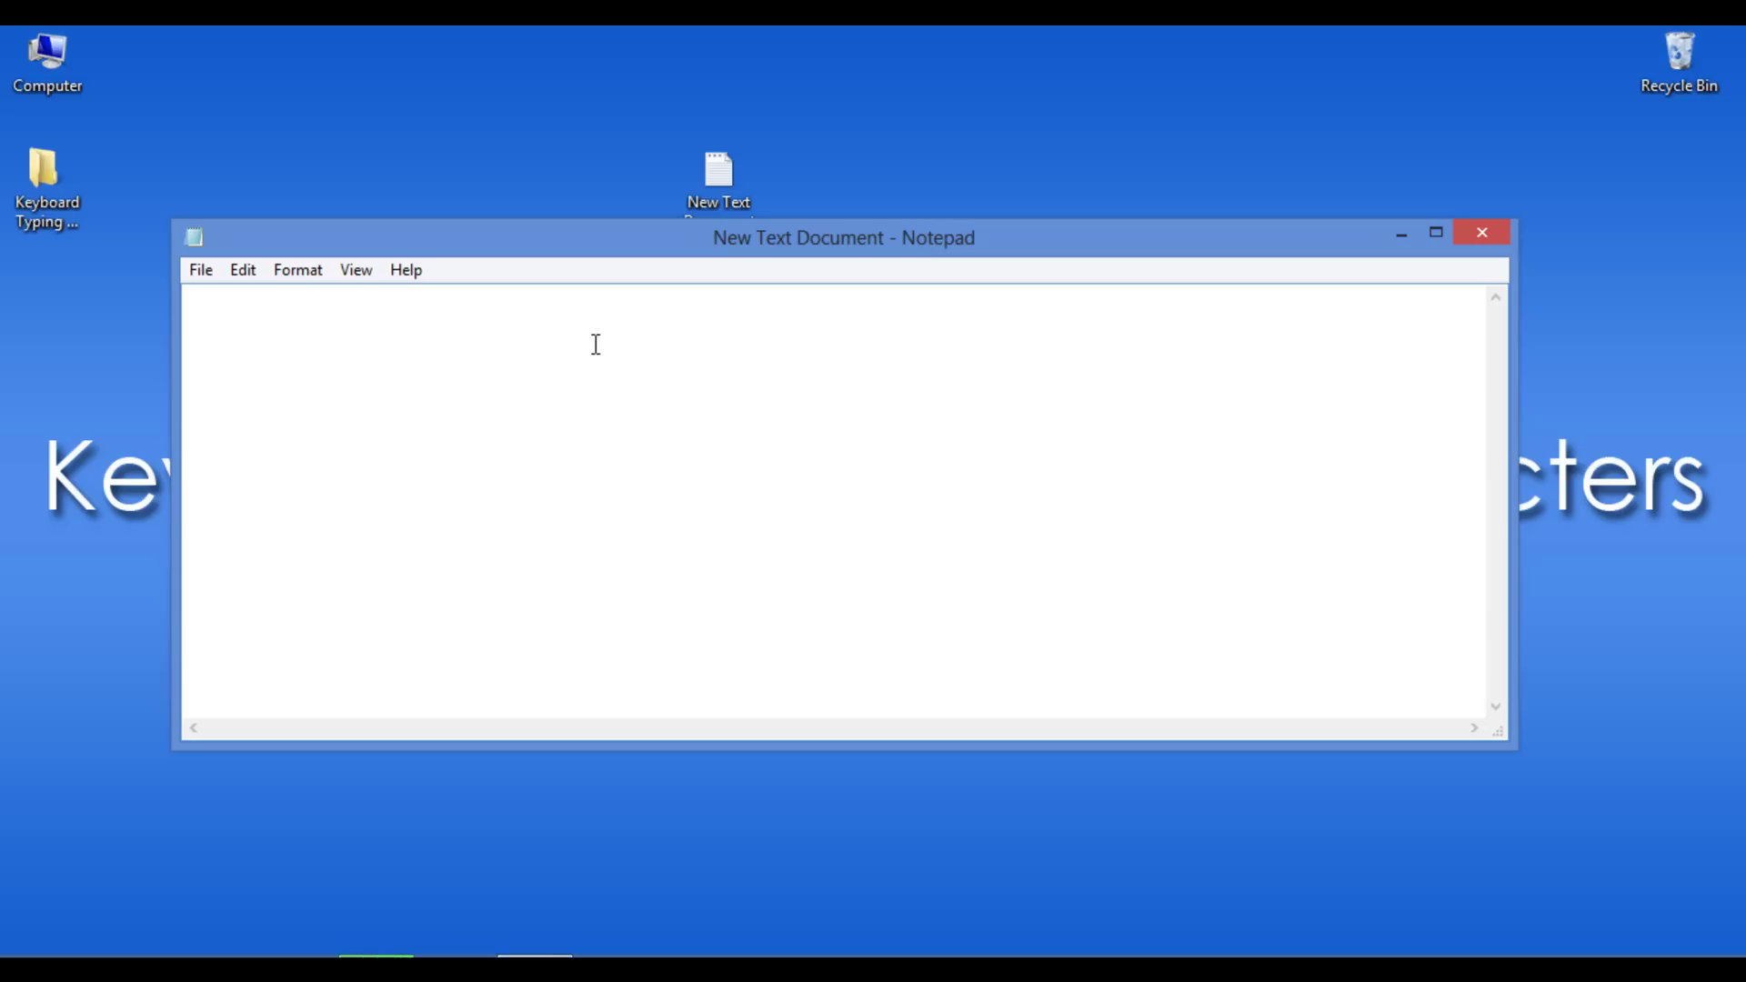
text(")
text(£)
key(Return)
key(Return)
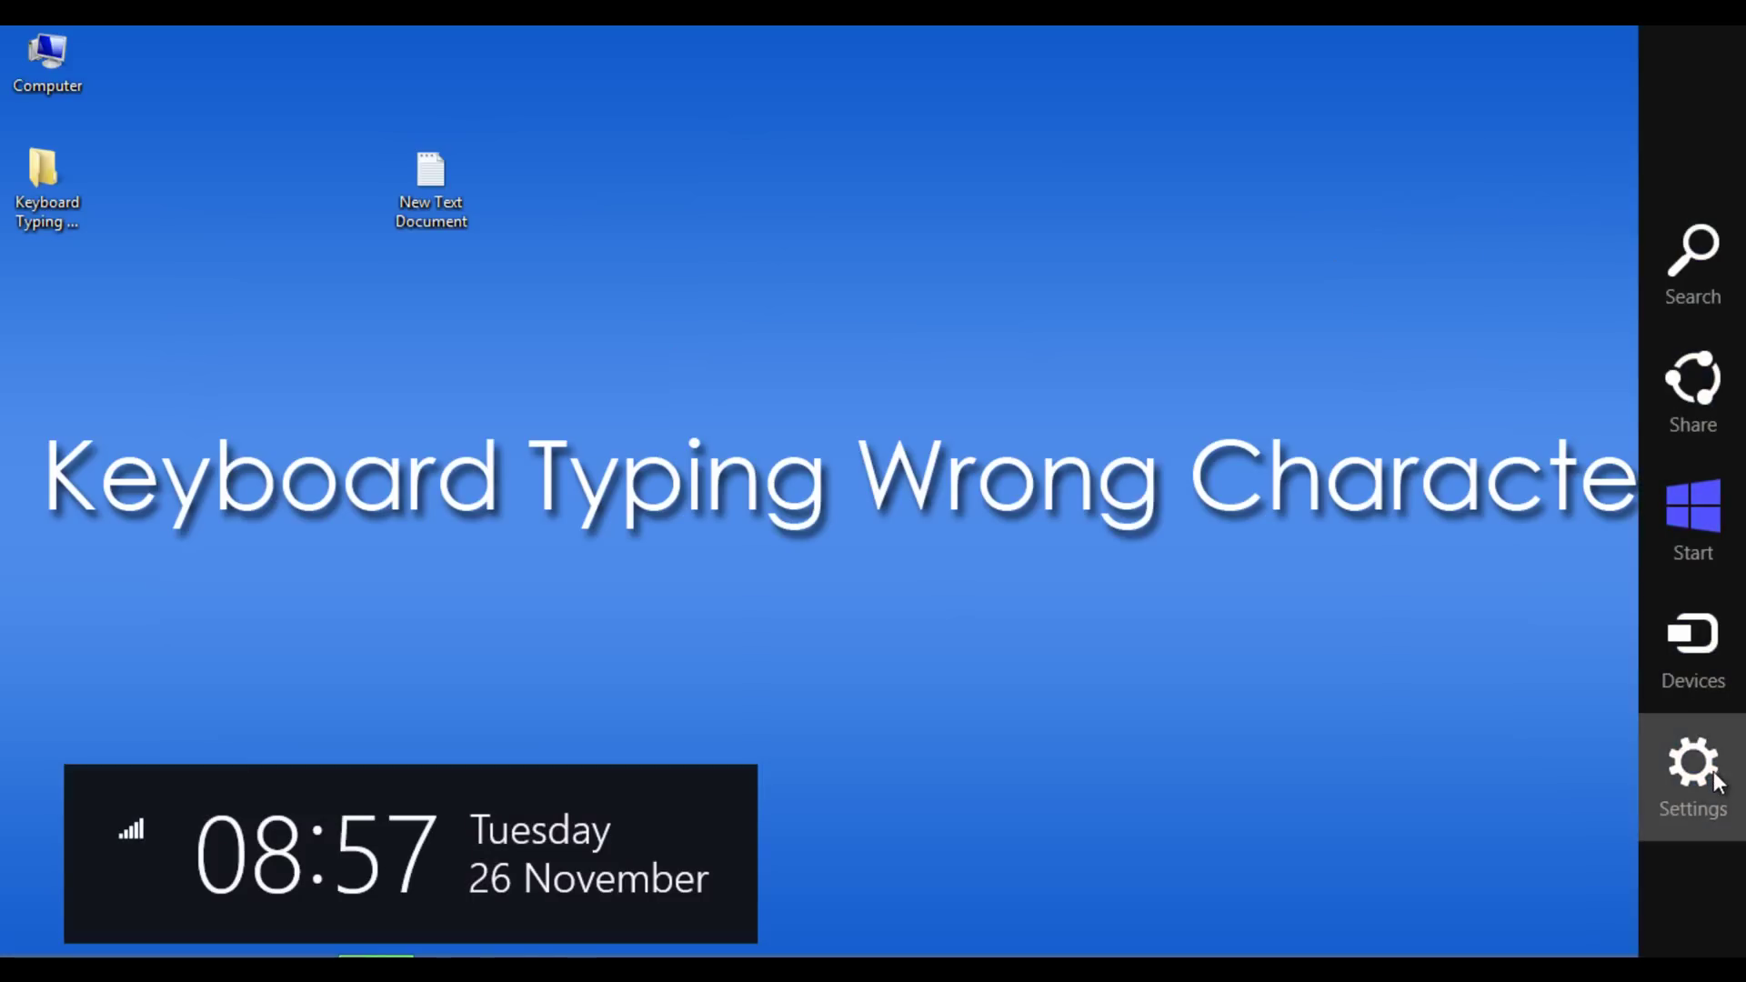
Step: Reach Control Panel from the Settings charm, shown by category
click(1693, 762)
click(1460, 204)
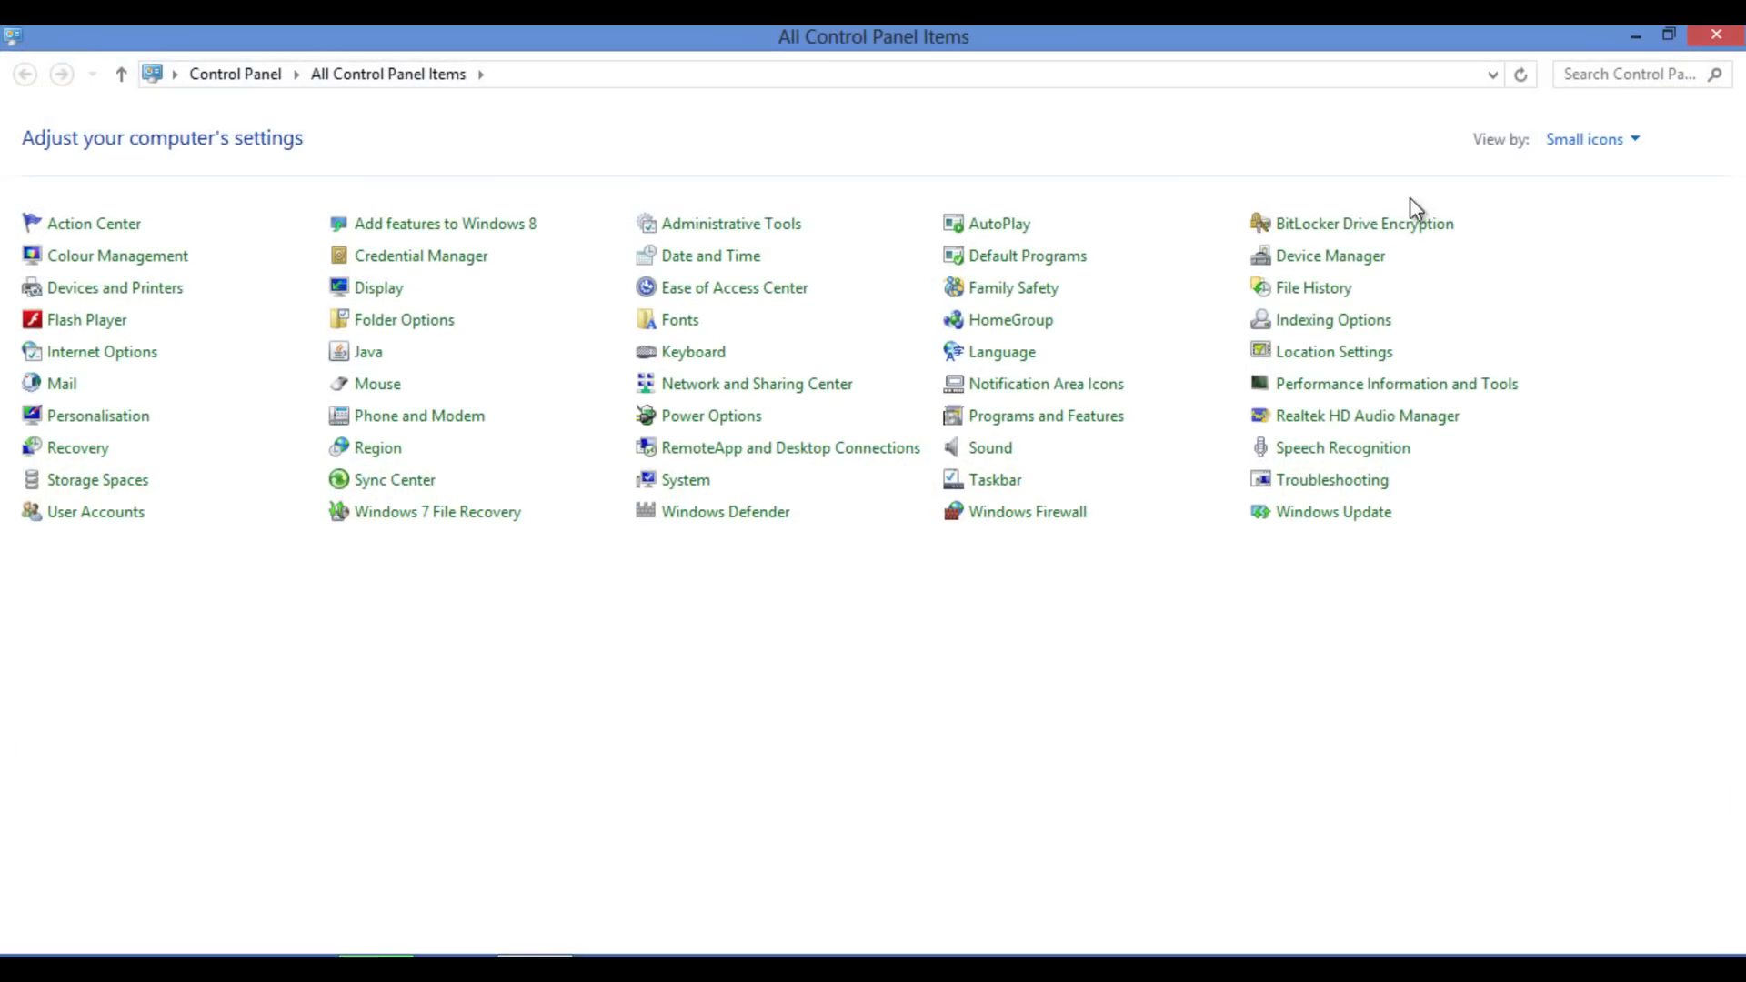
click(1592, 139)
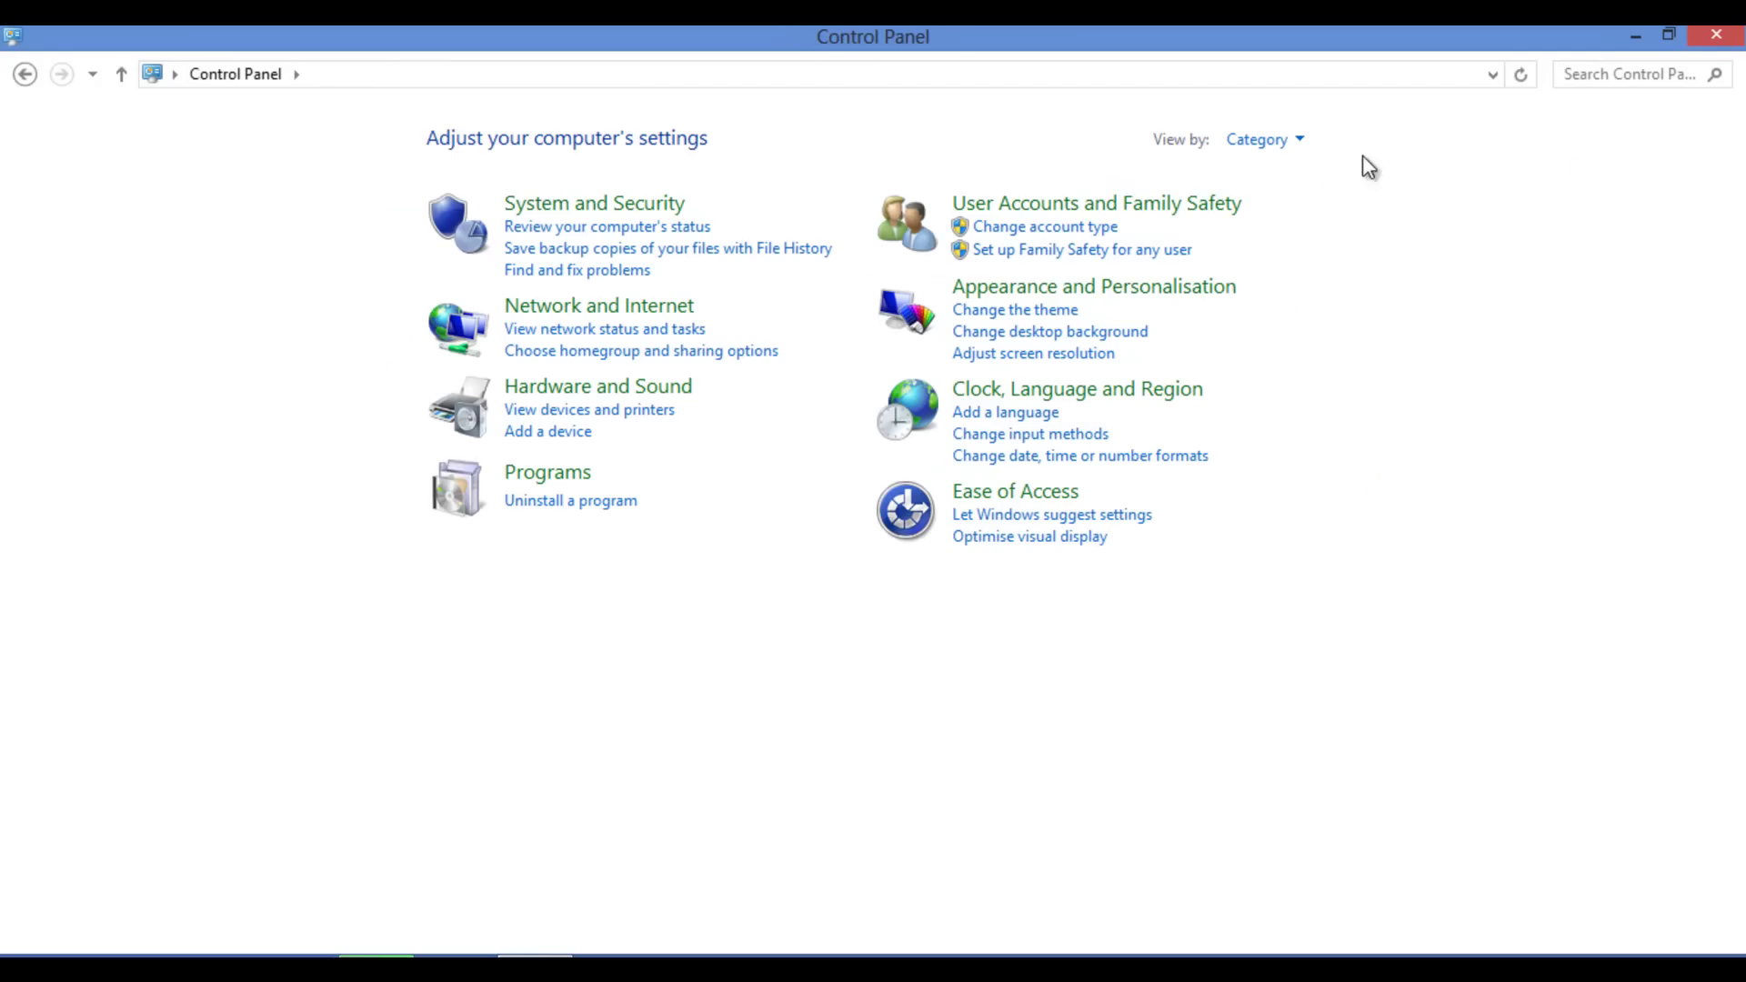
Step: Switch Control Panel to Small icons view and enter the Language preferences
click(1264, 140)
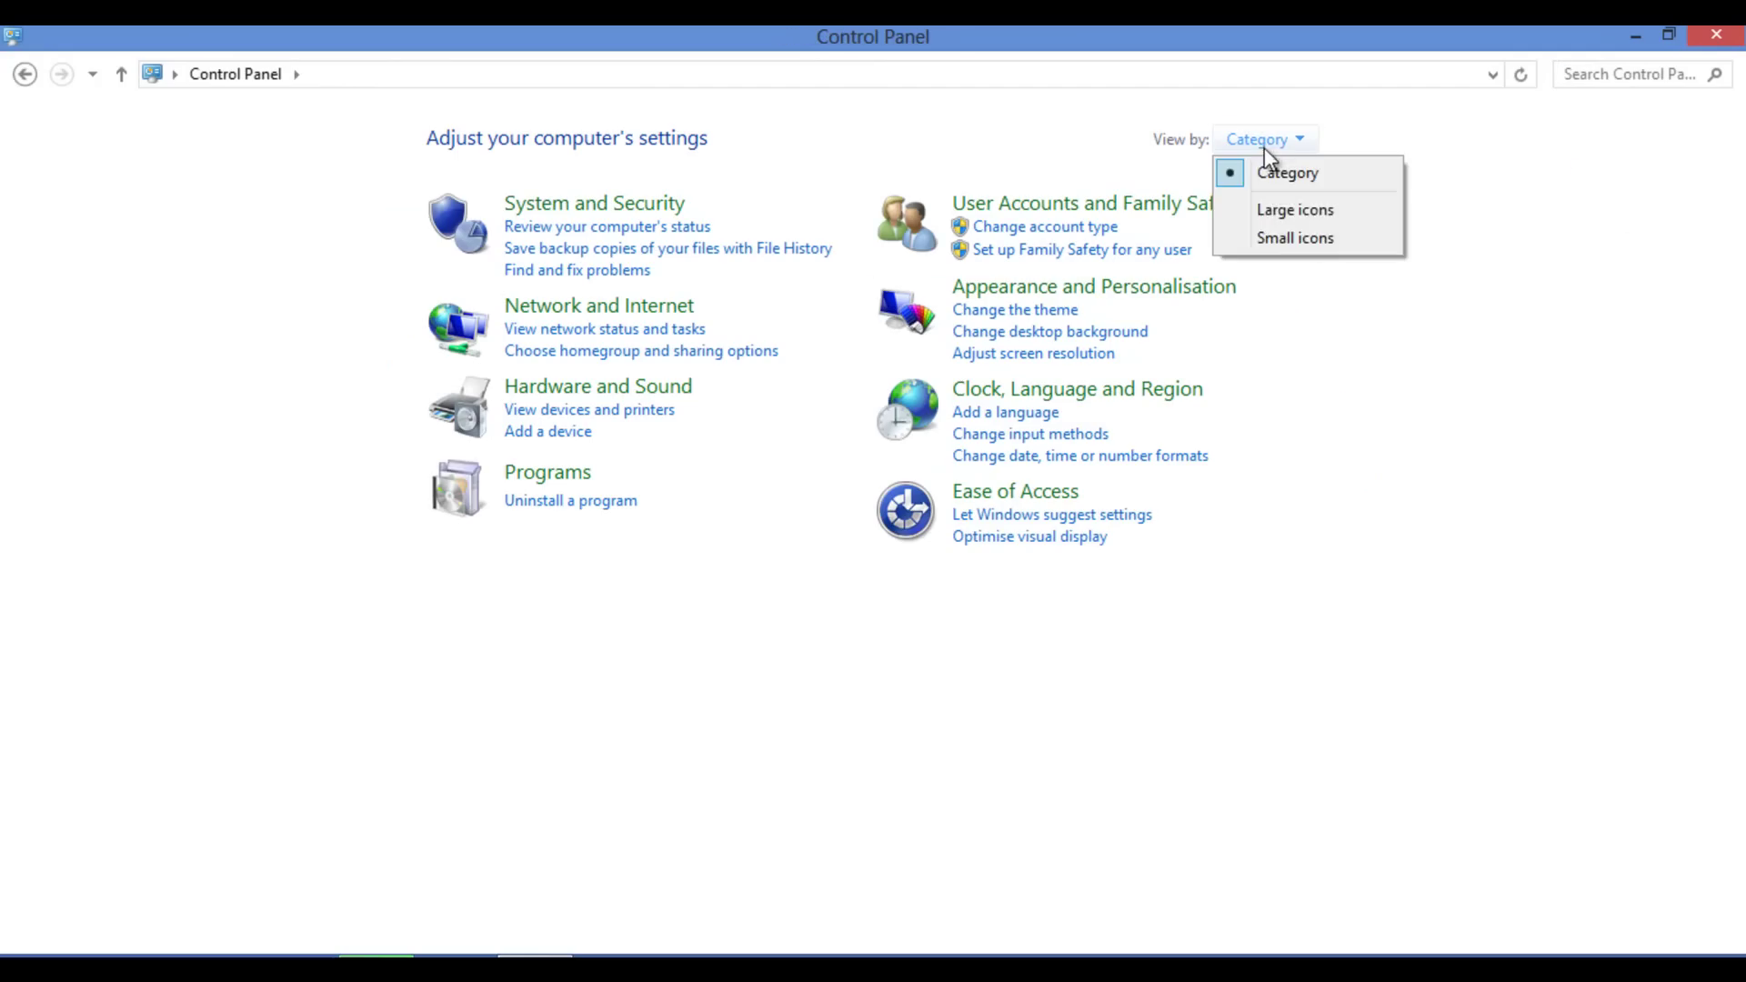
click(1292, 236)
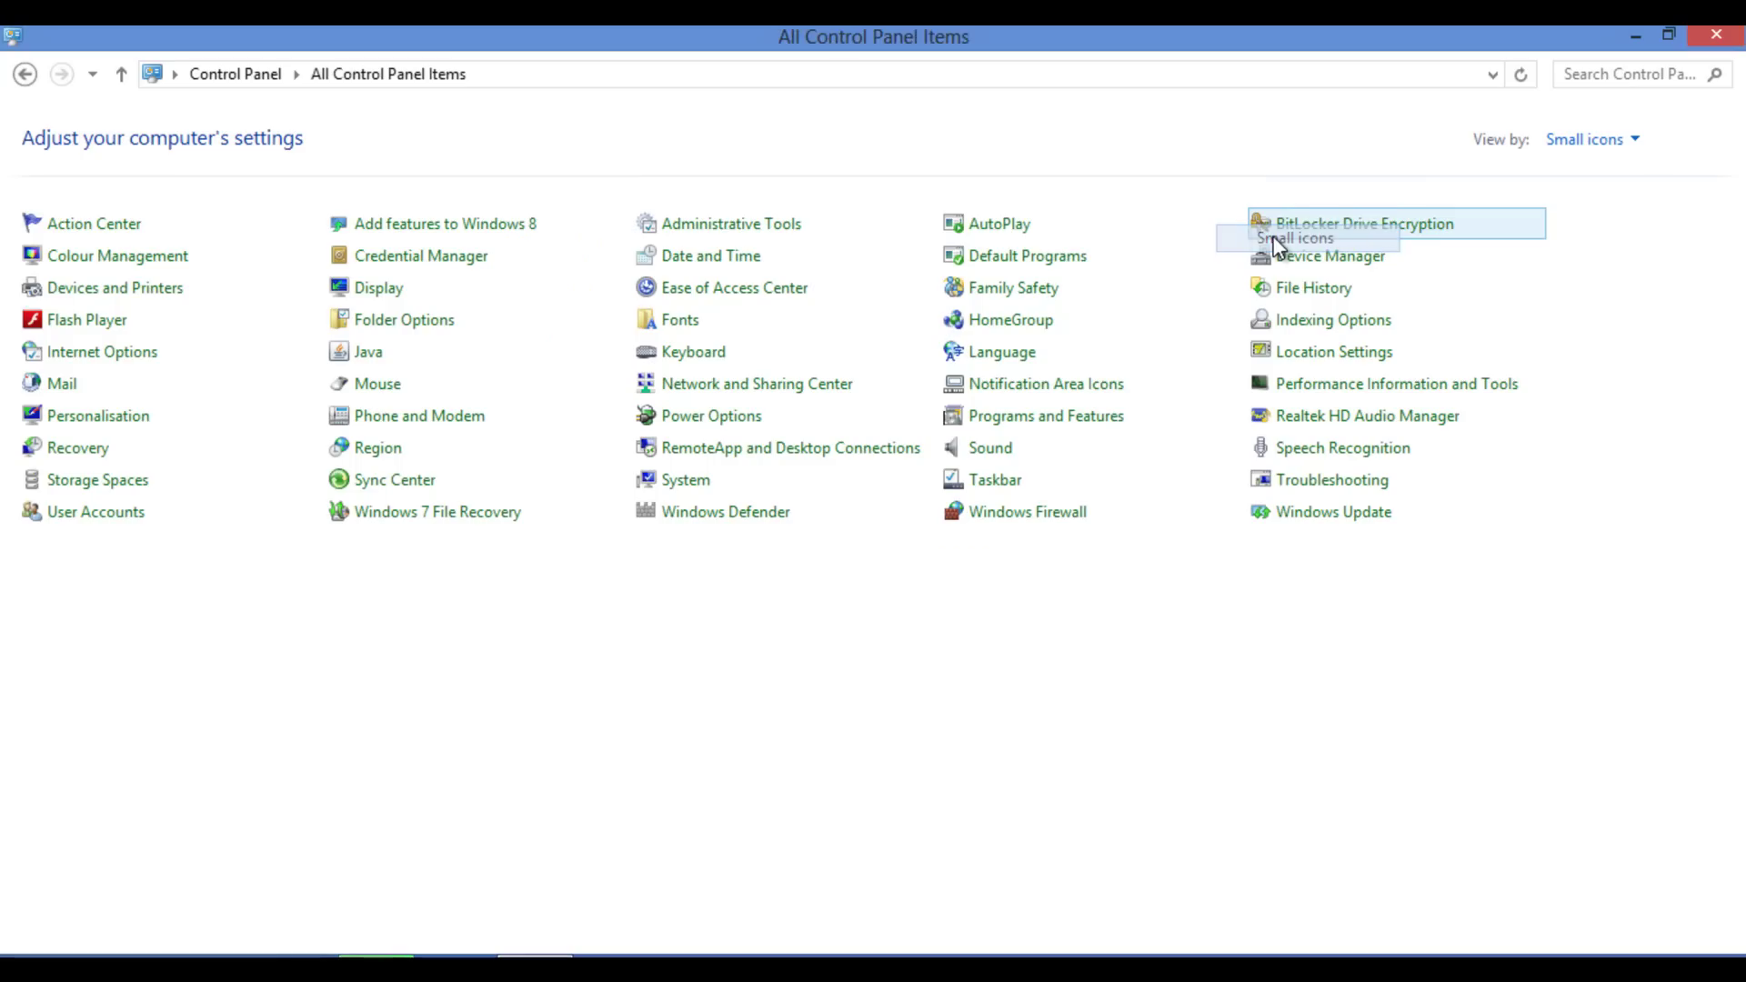
click(994, 358)
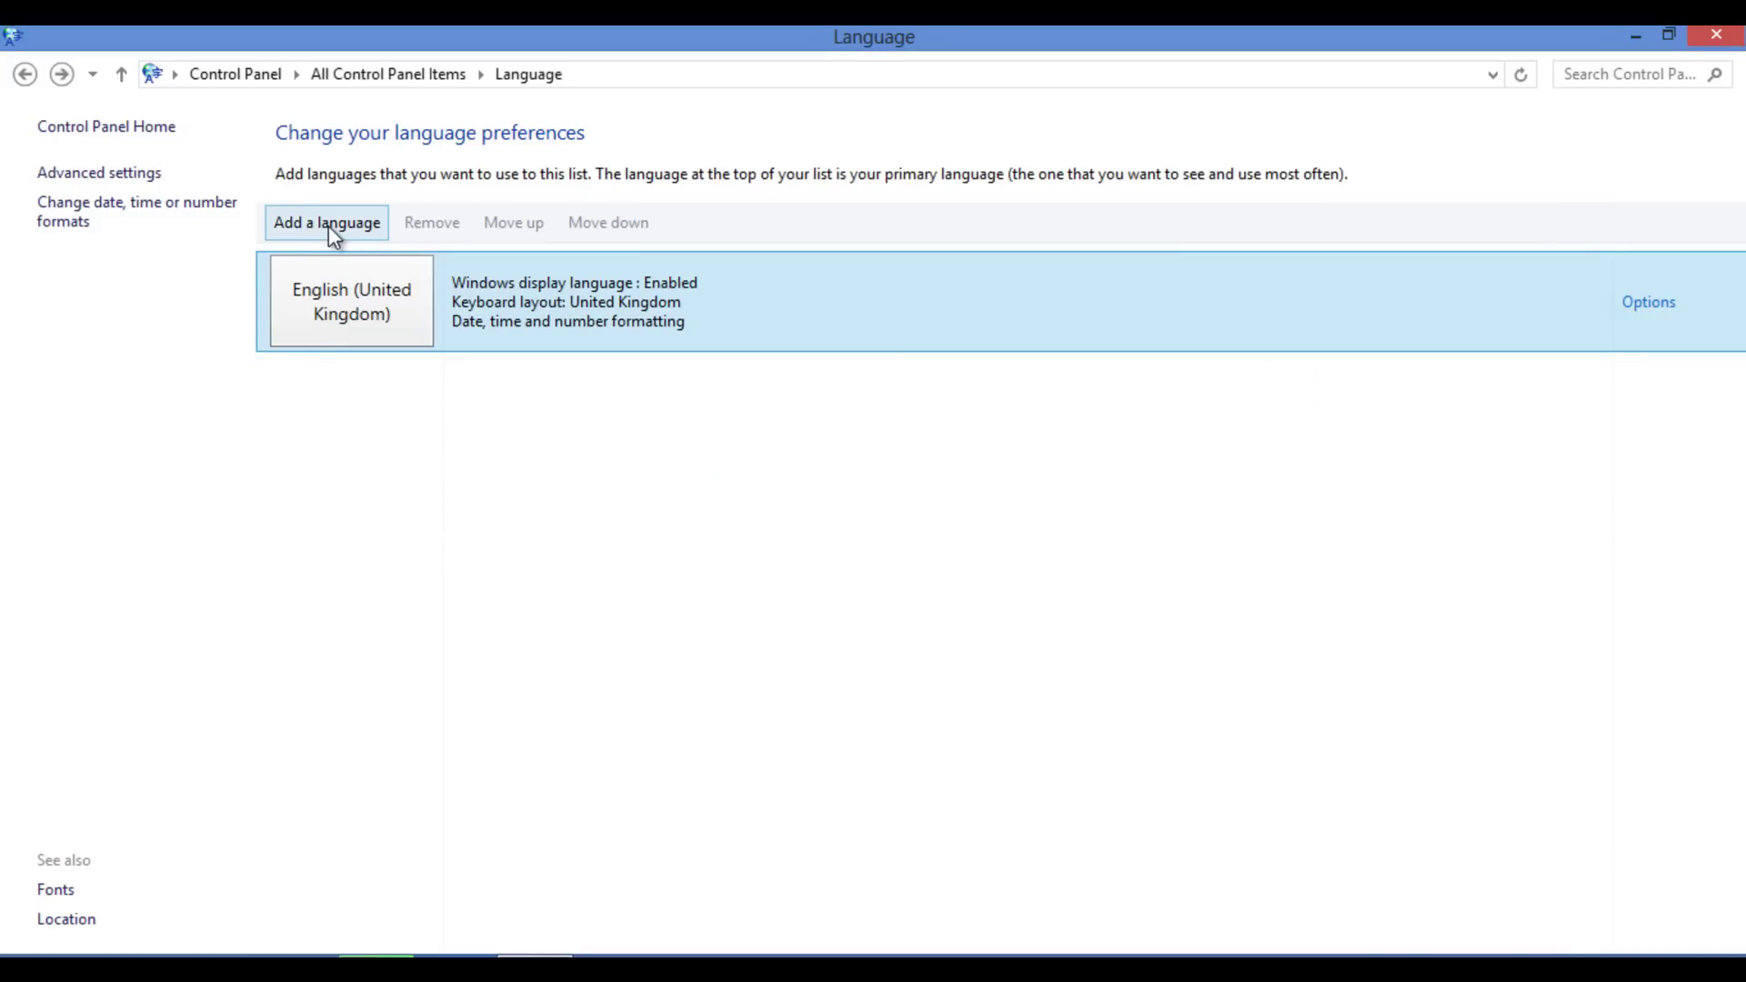
Step: Add English (United States) from the English variants to the language list
click(329, 225)
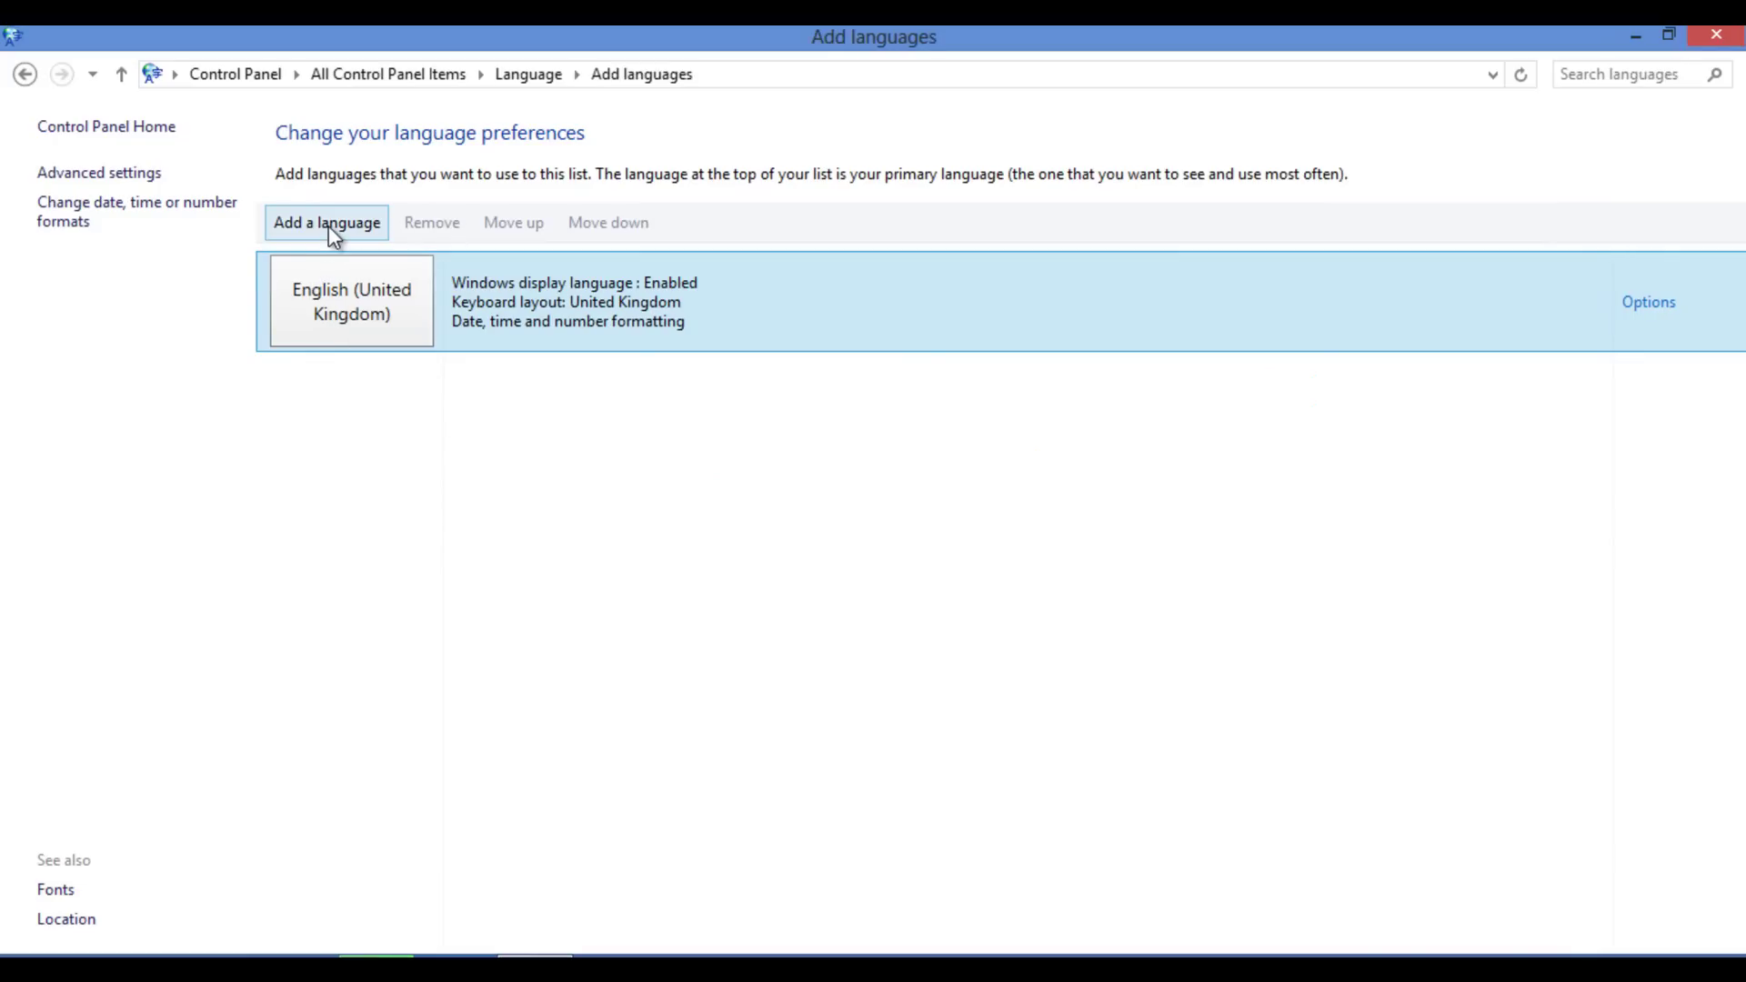
drag(1661, 316, 1659, 402)
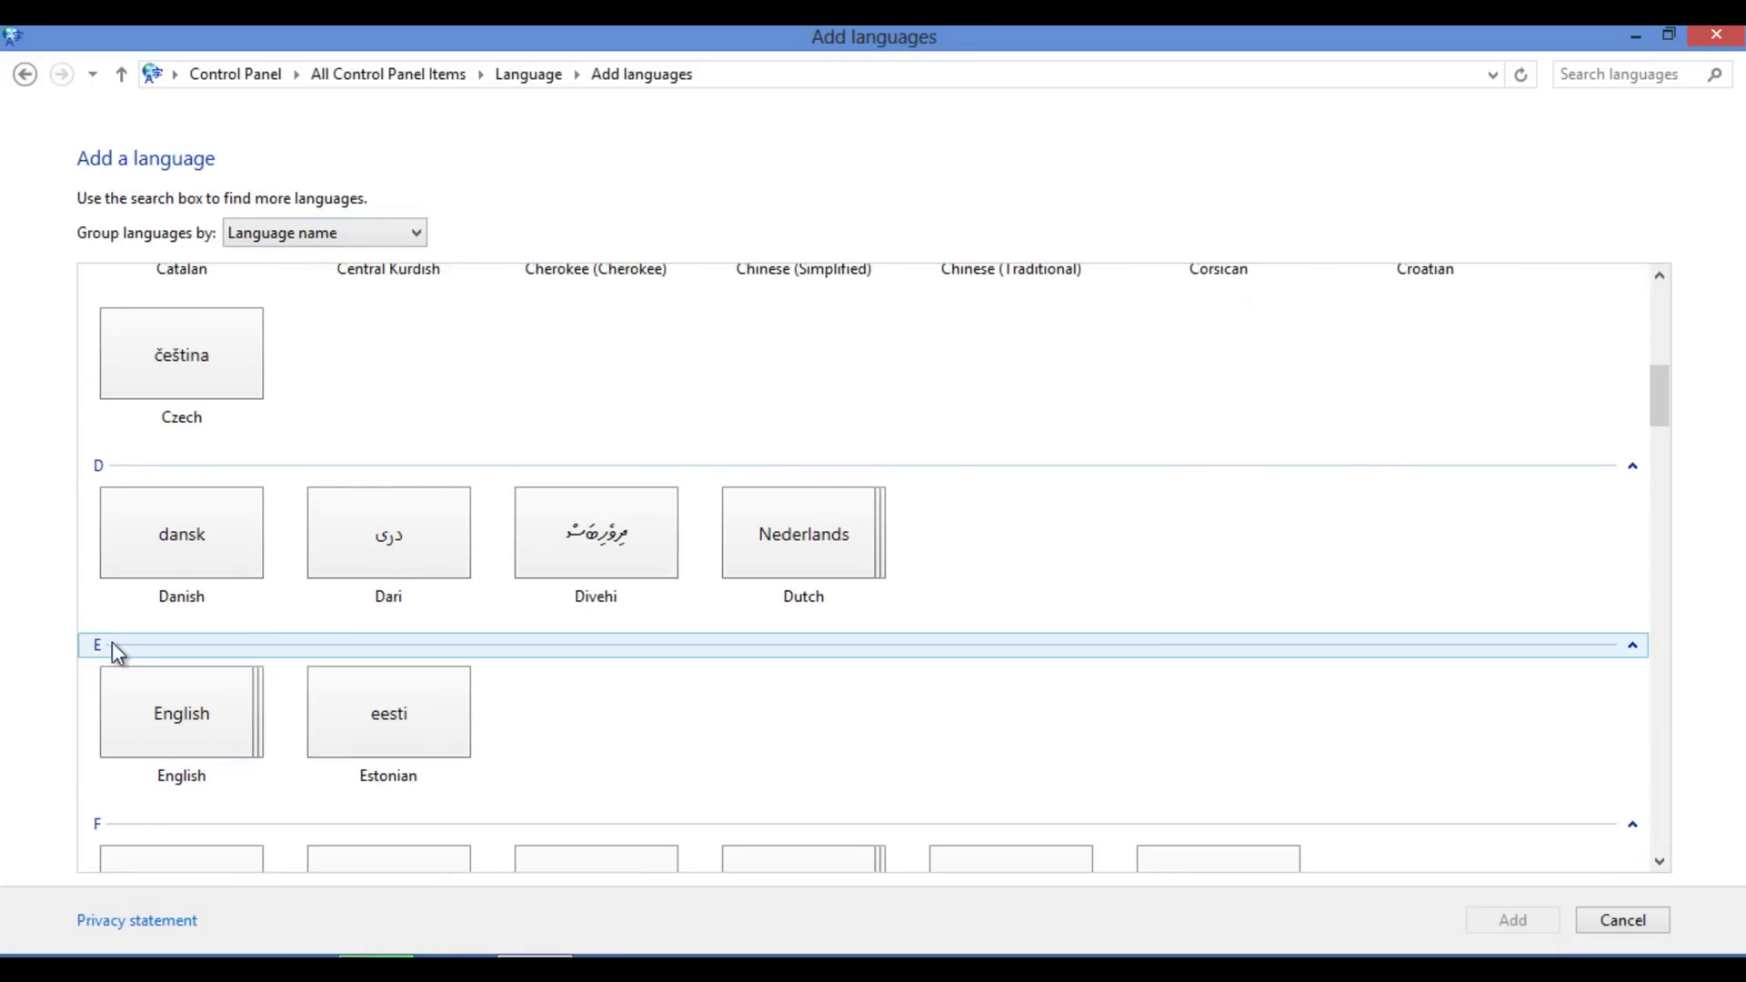
double_click(217, 716)
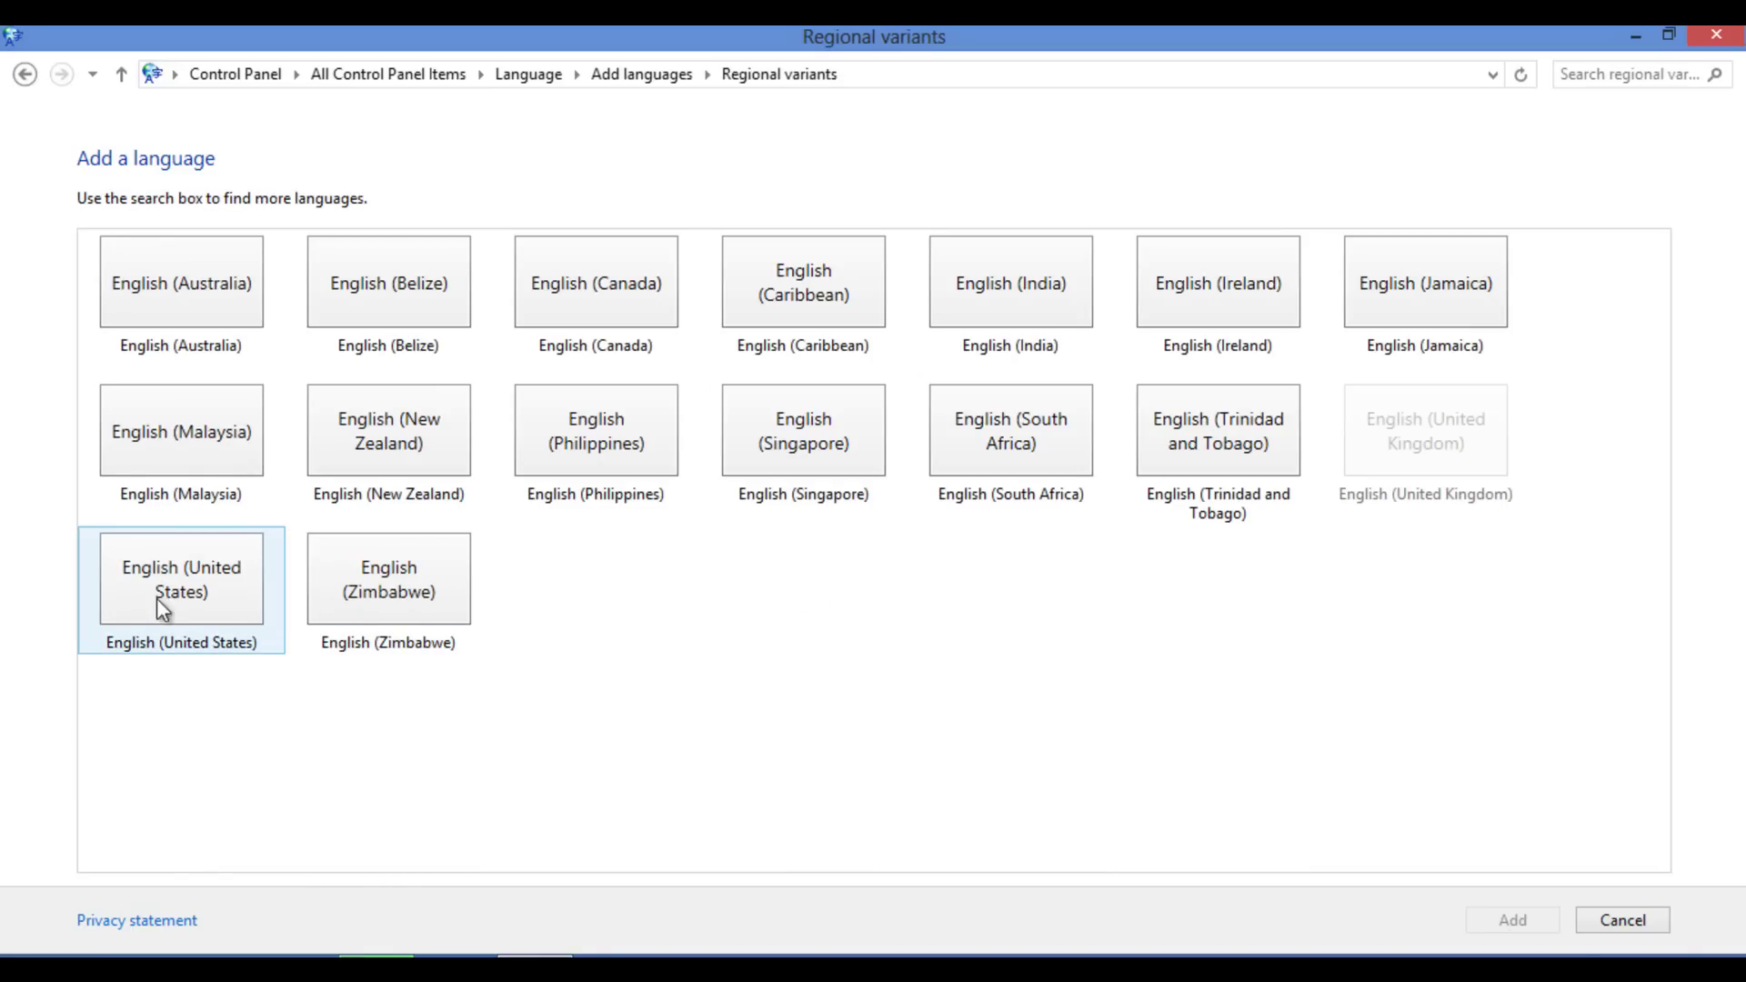
click(163, 597)
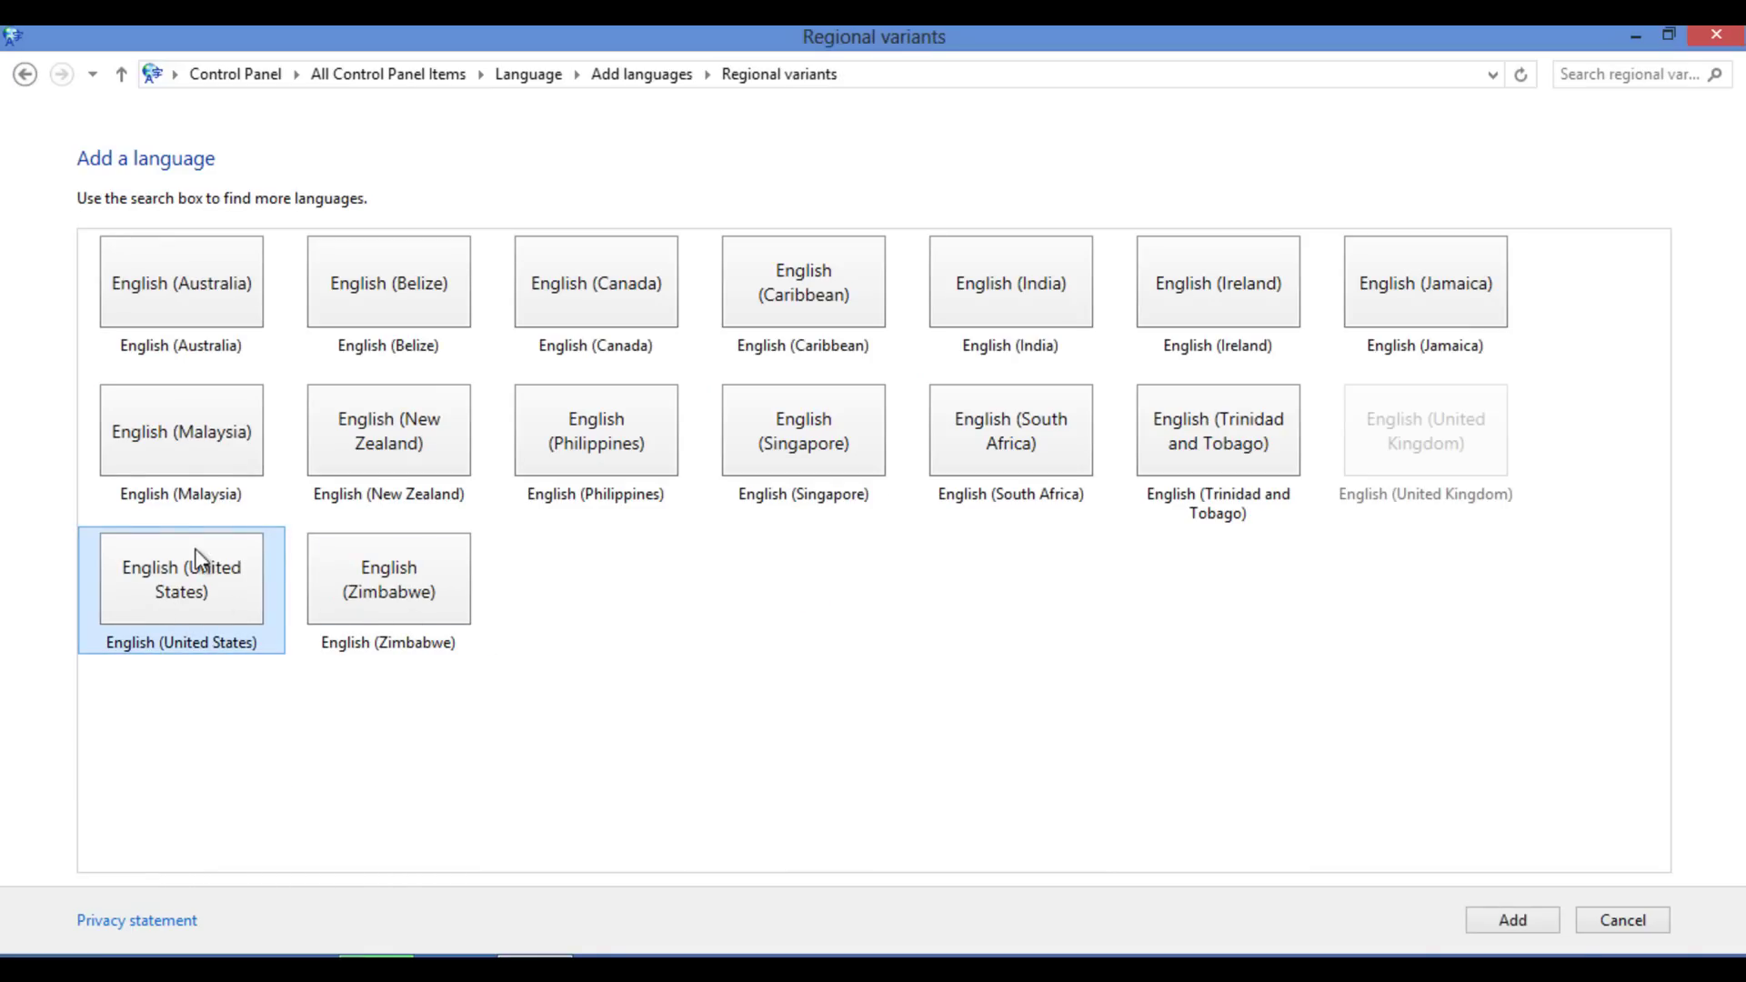
click(1514, 922)
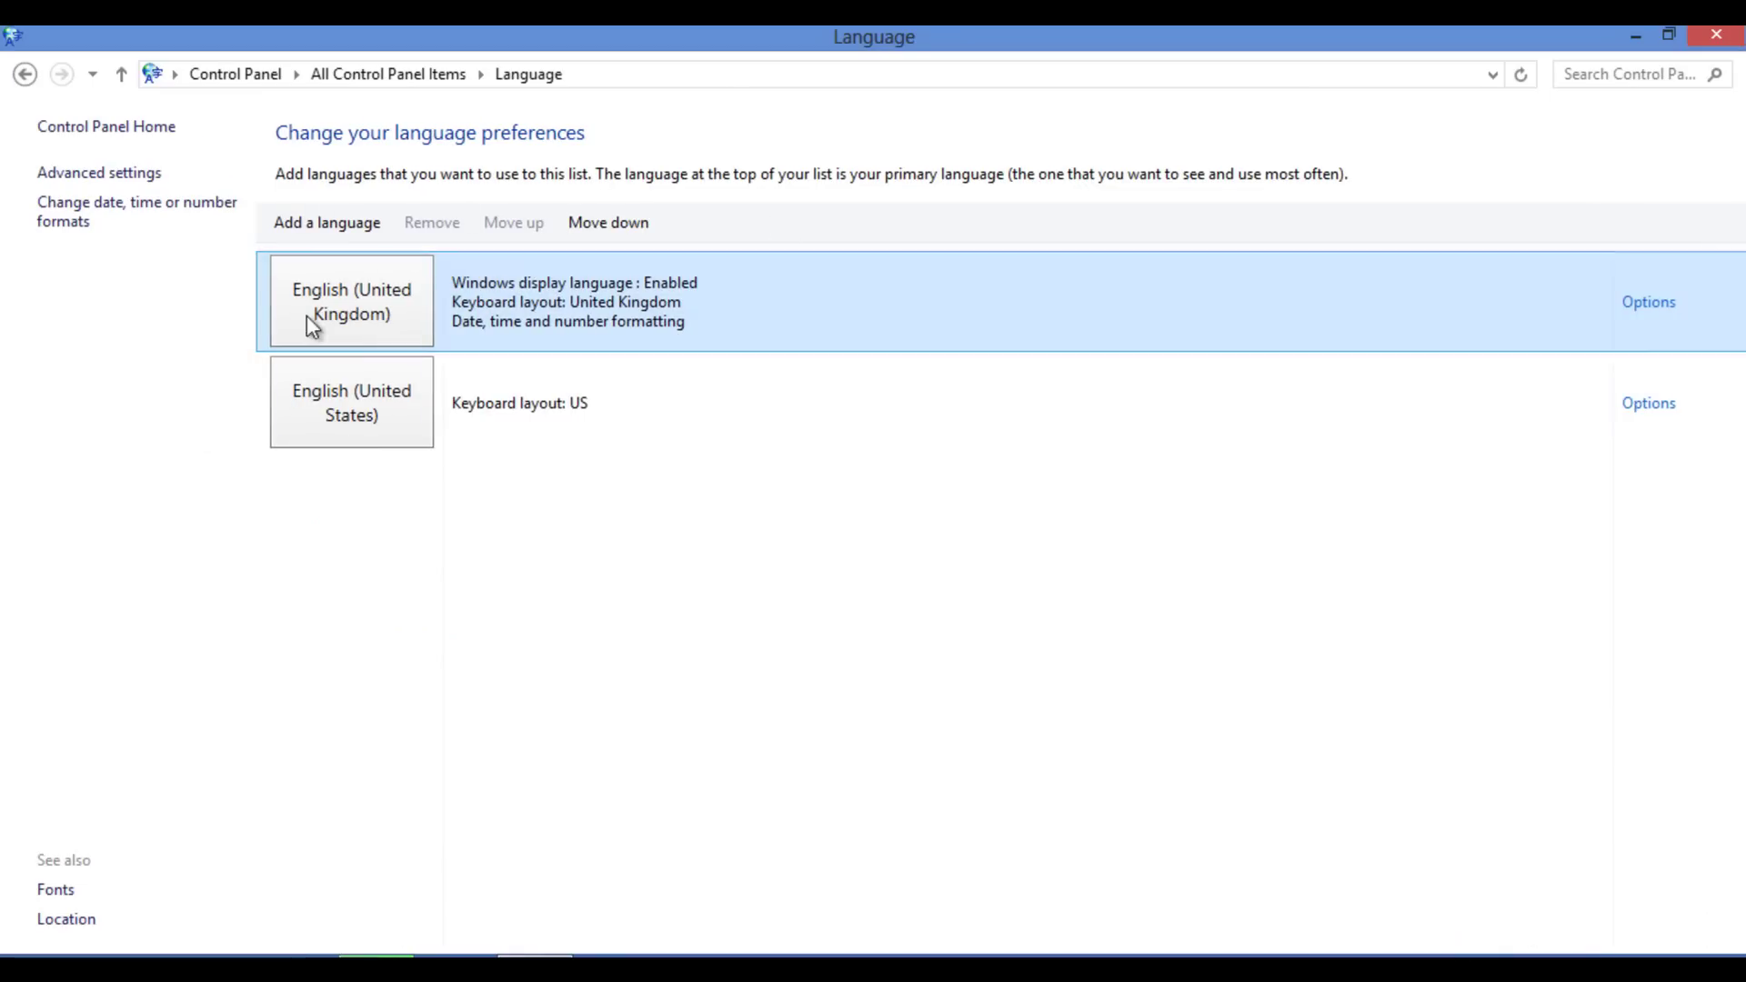
Step: Move English (United States) to the top as the primary language
click(451, 424)
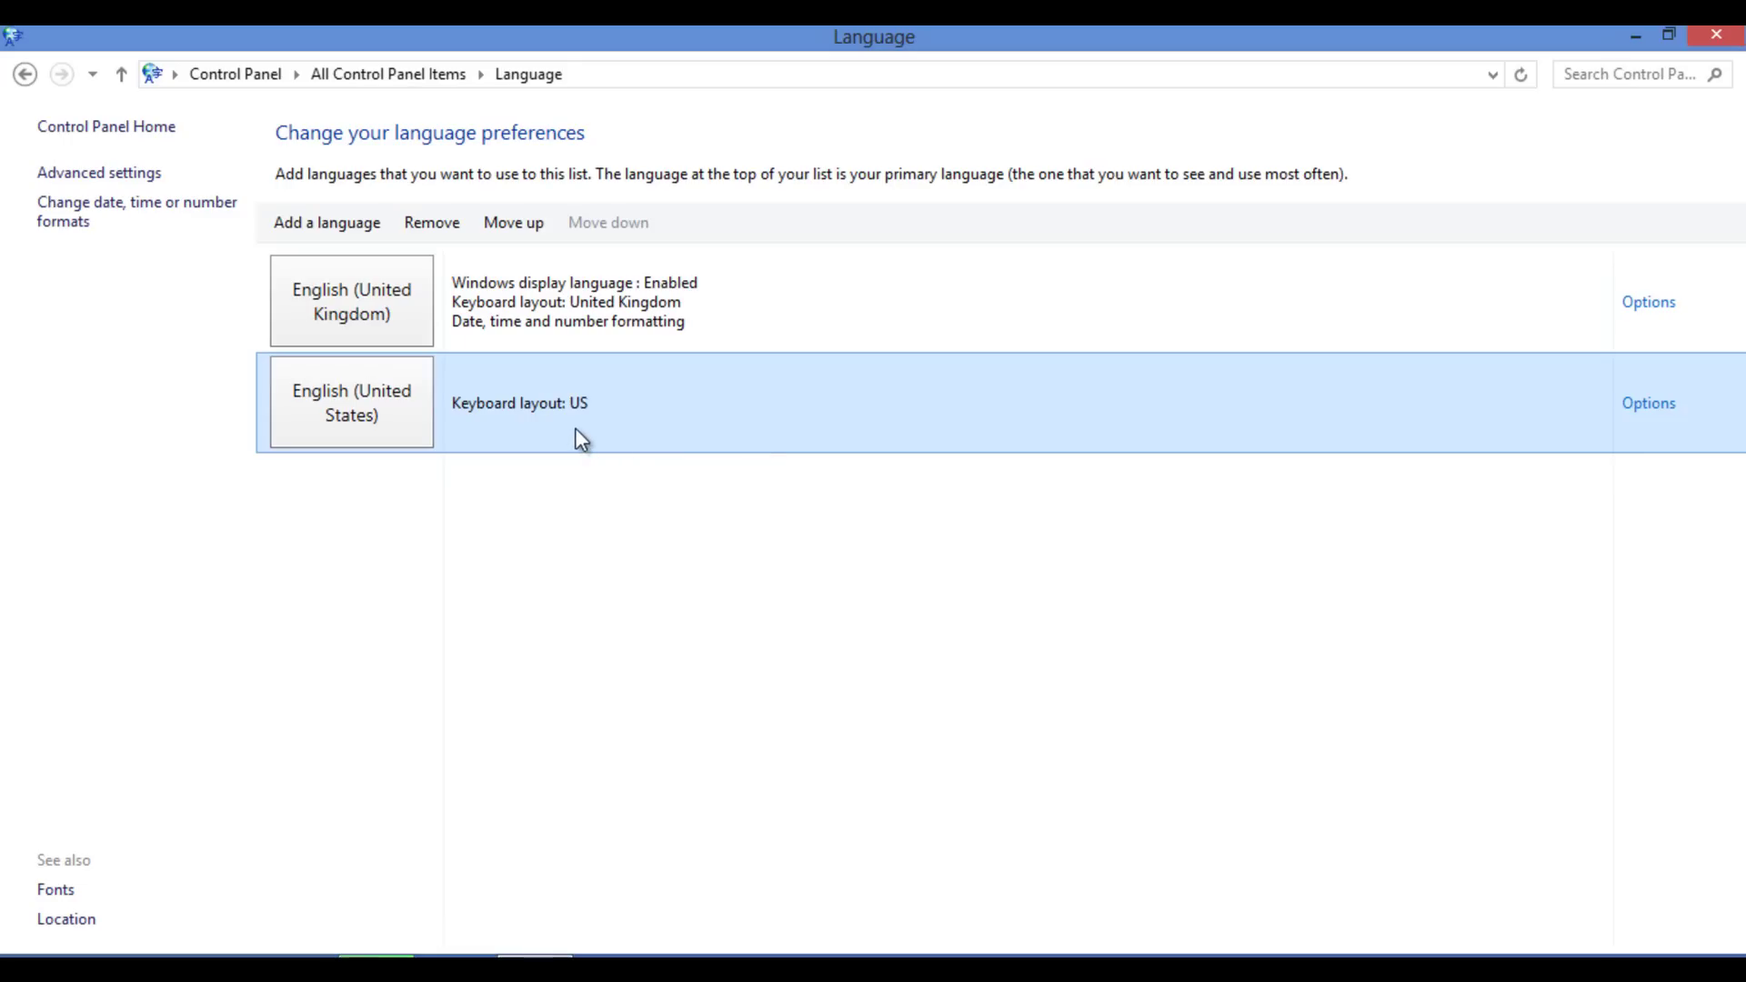
click(513, 222)
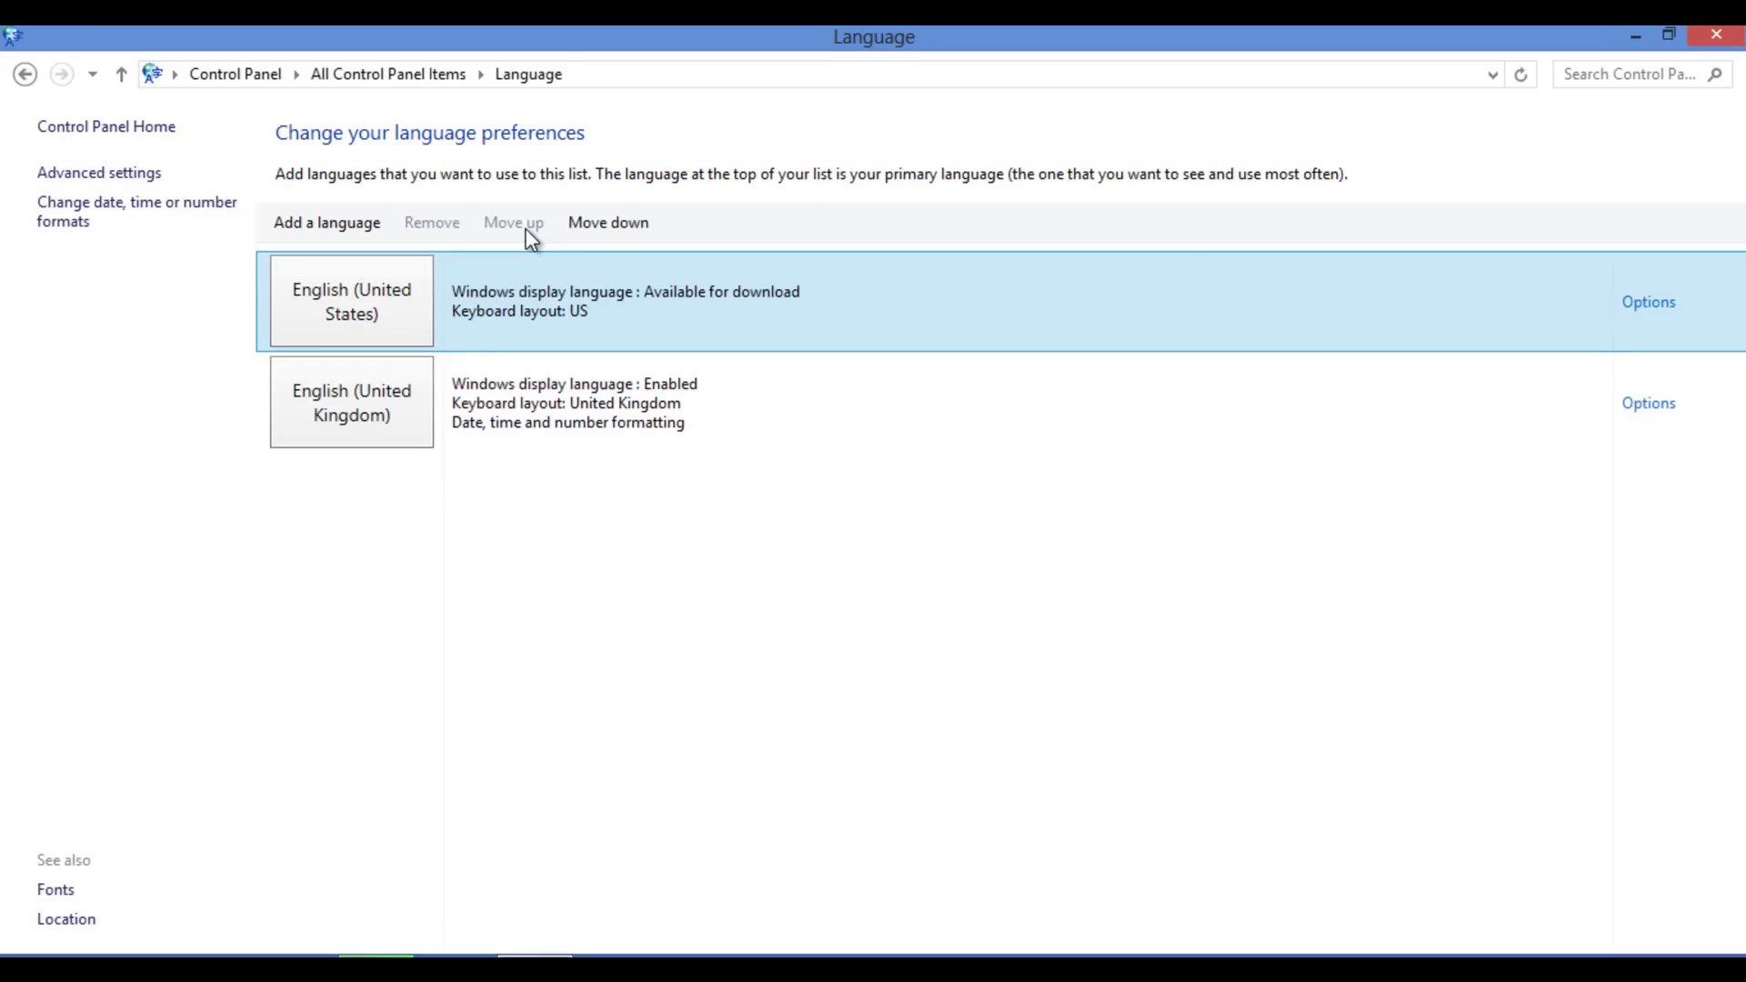
click(574, 428)
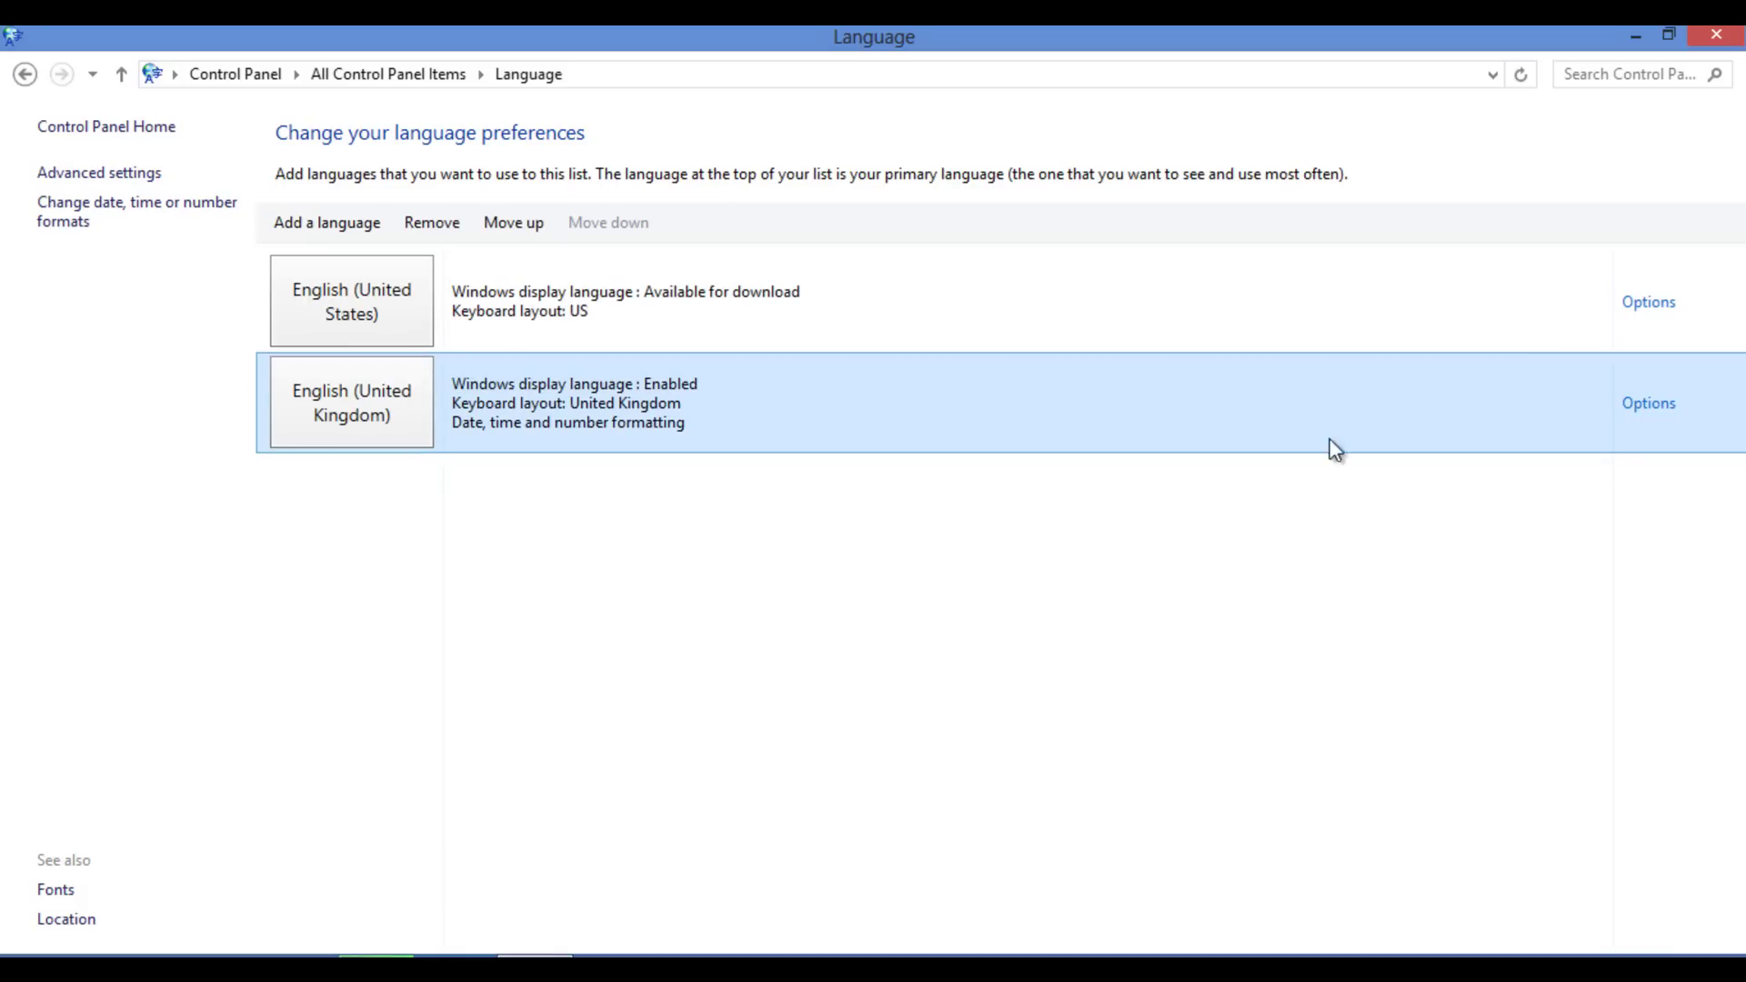
Step: Remove English (United Kingdom), leave the Language settings and select New Text Document on the desktop
click(431, 222)
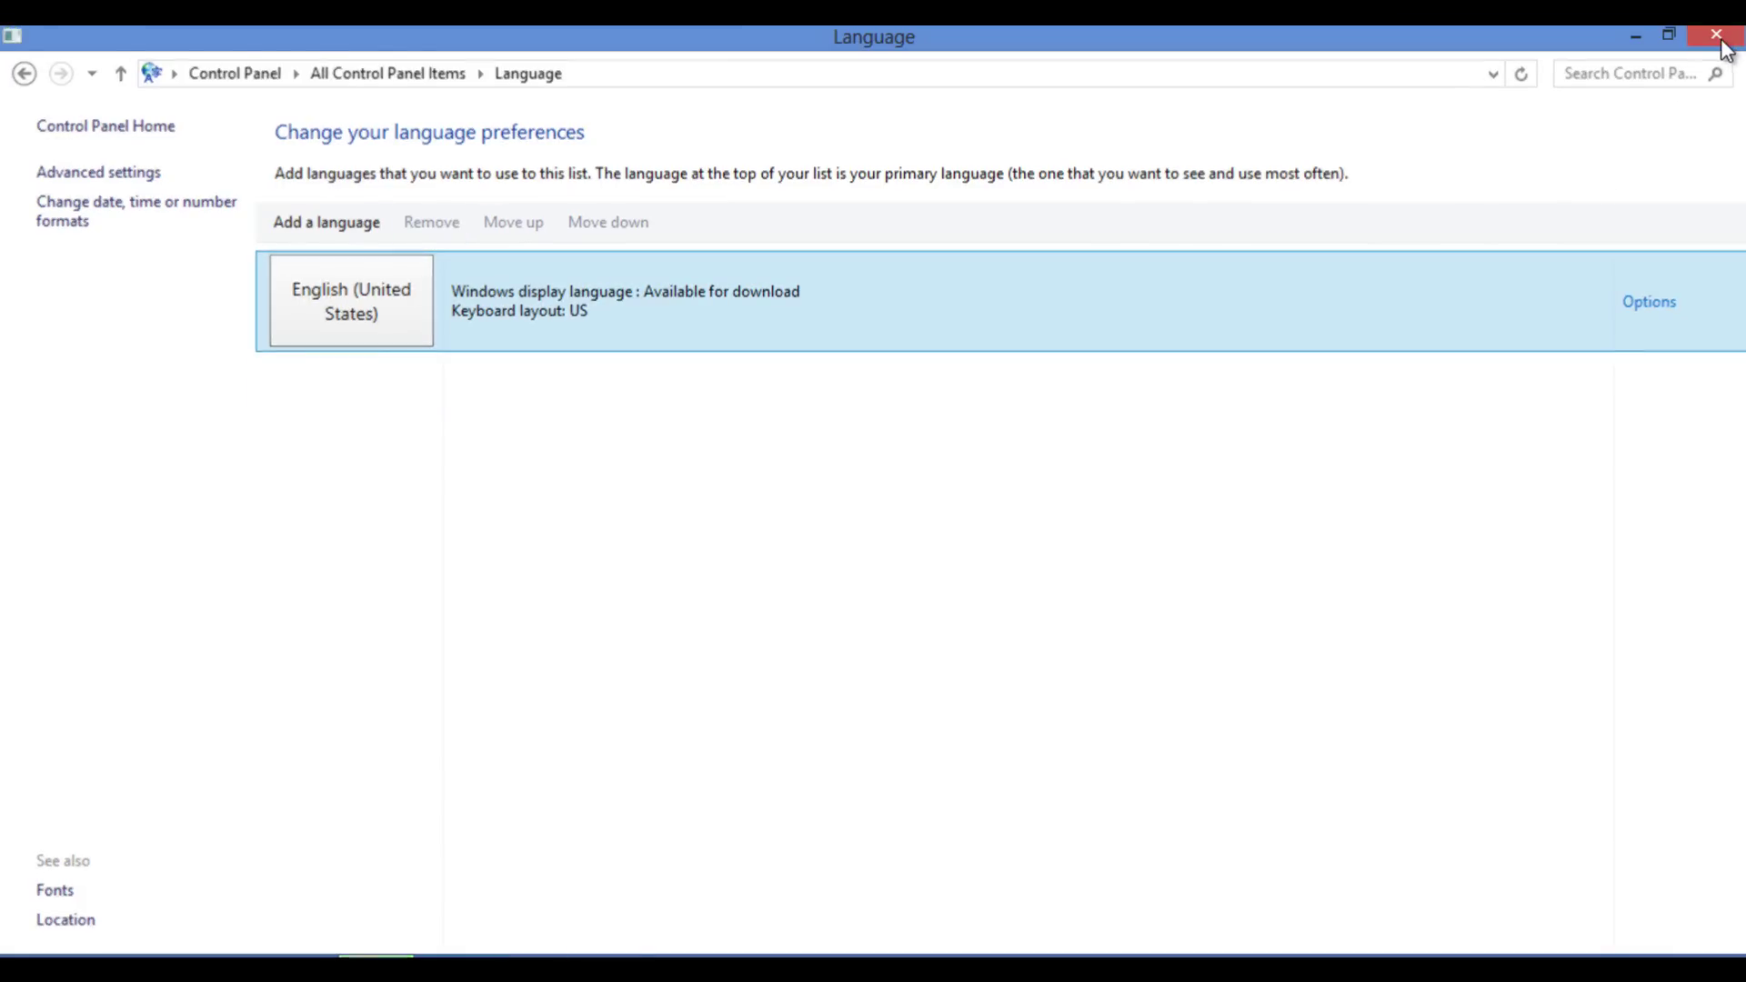
click(1716, 36)
click(431, 192)
Step: Reopen New Text Document, confirm Shift+2 and Shift+3 give @#, and close Notepad
double_click(424, 203)
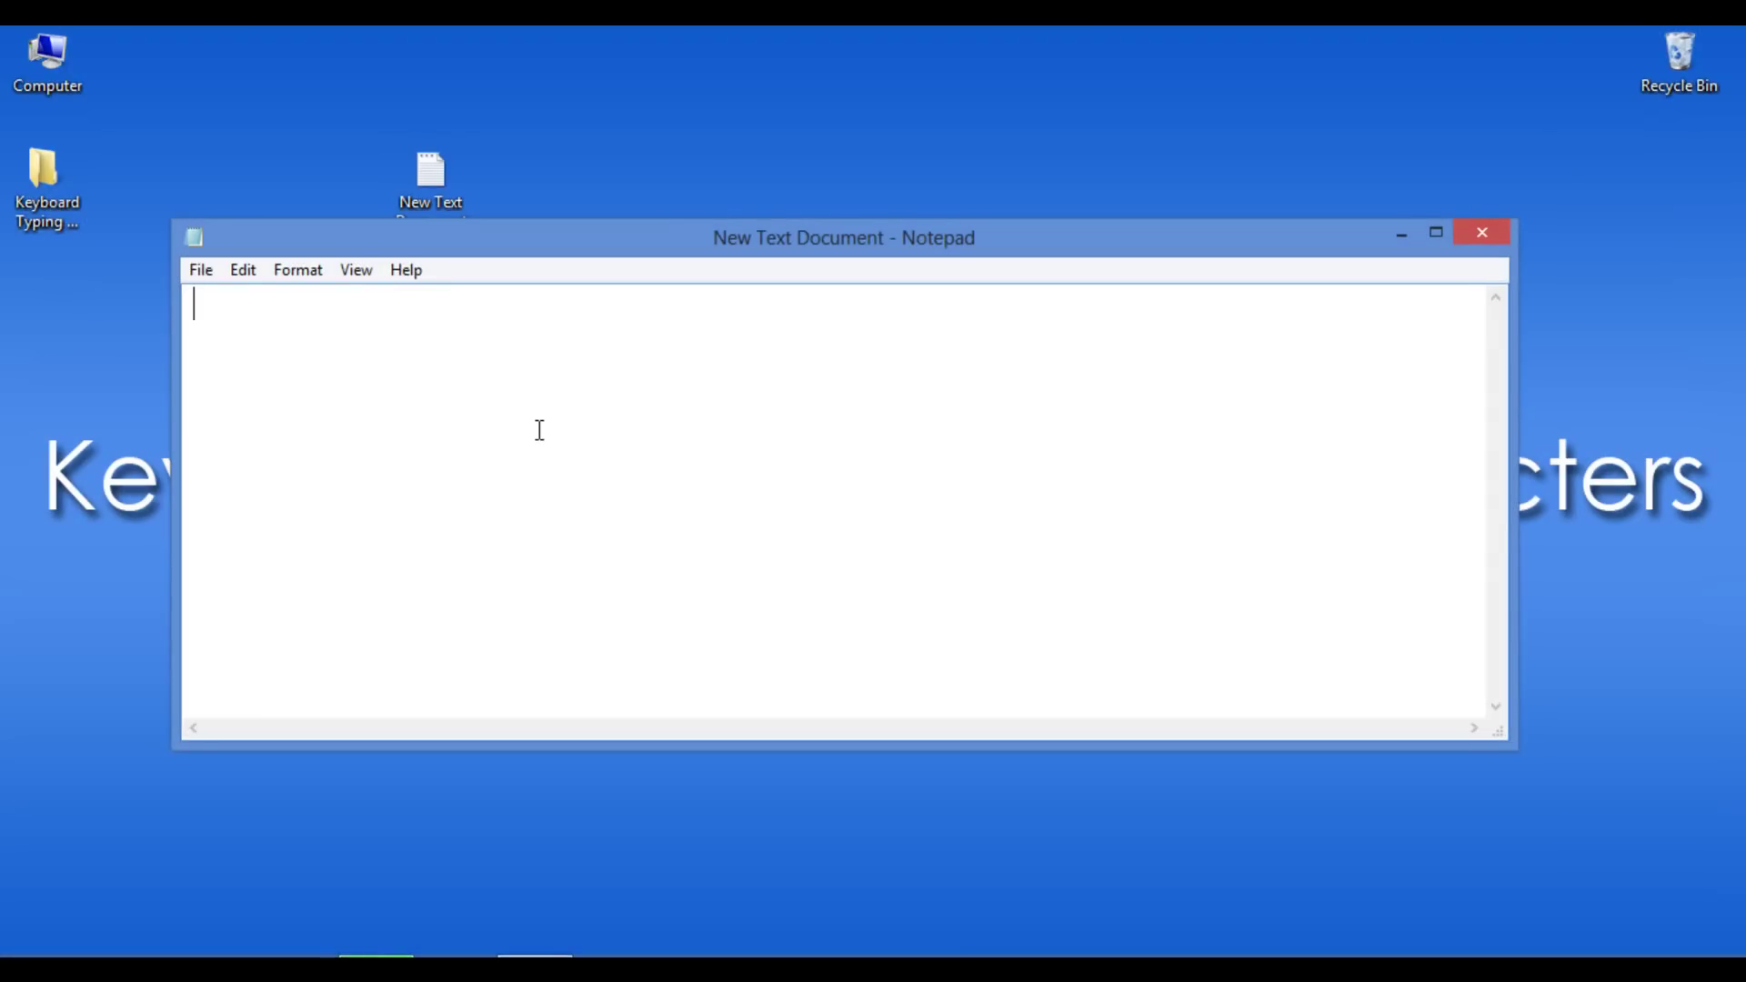
text(@)
text(#)
drag(970, 246, 961, 296)
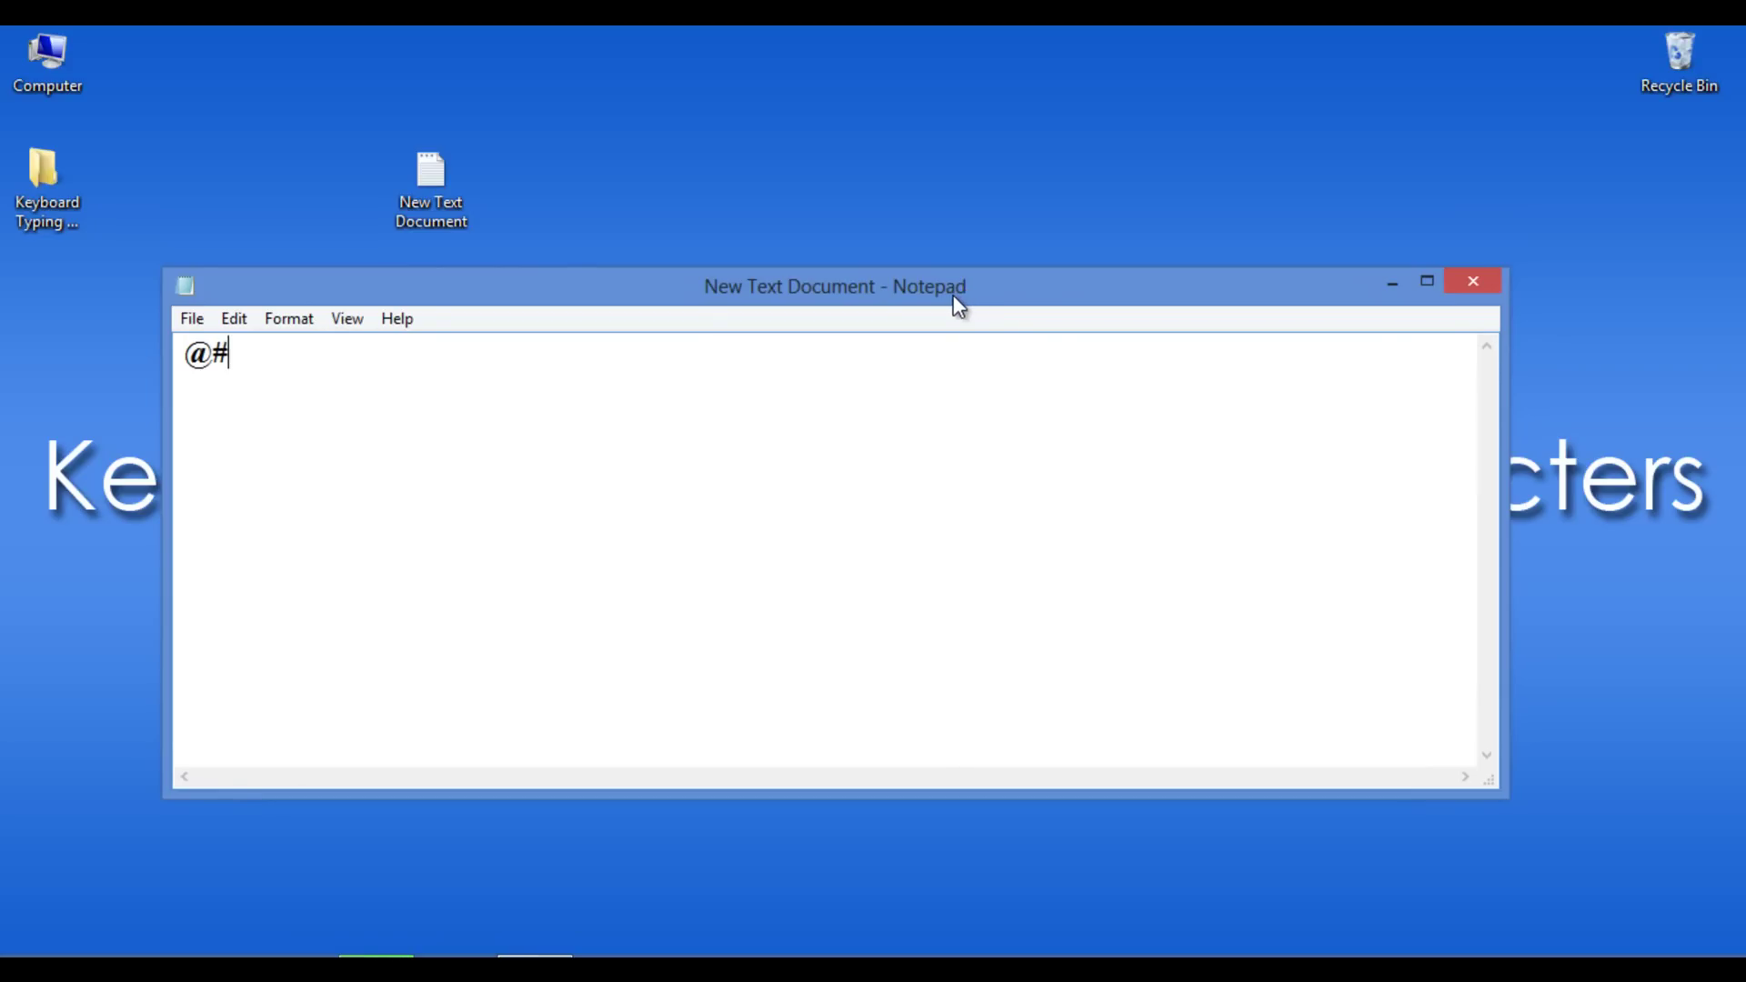
drag(955, 270, 954, 365)
click(1469, 379)
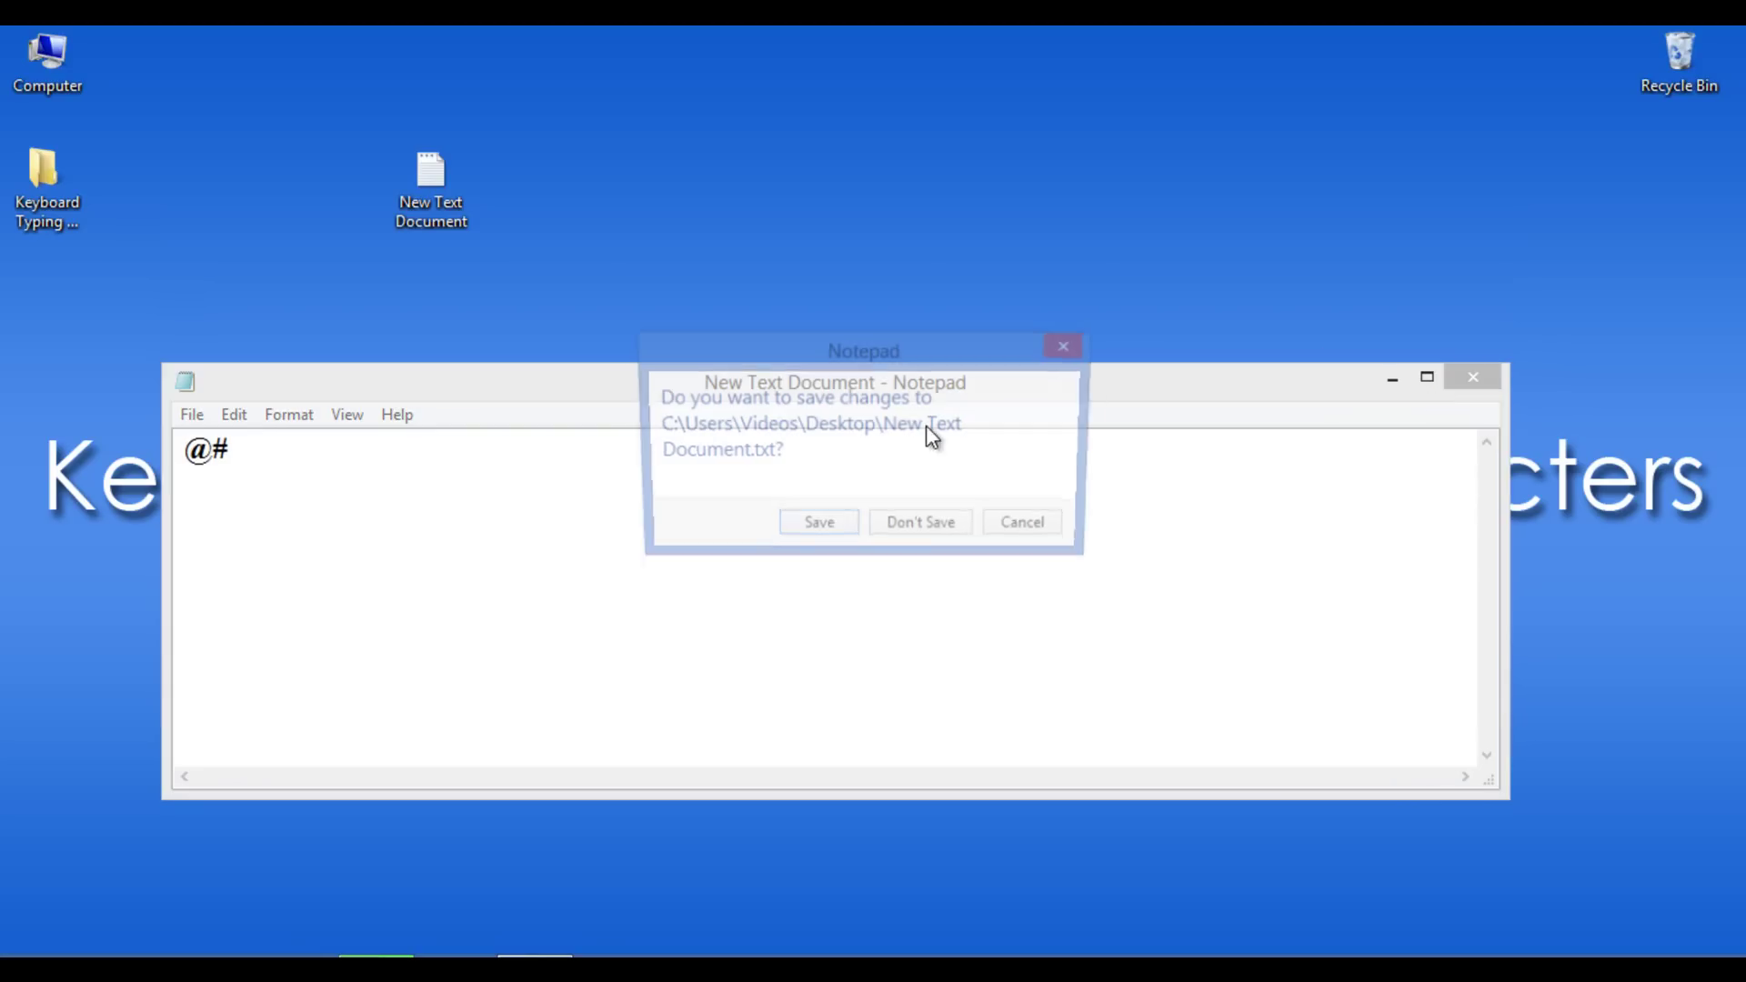